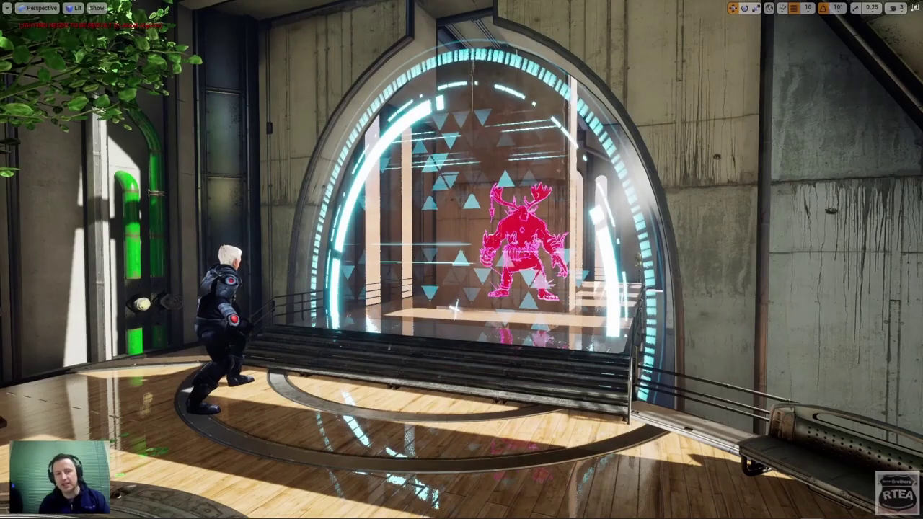
- Fly the camera back in front of the glowing arch with the pink enemy behind it
{"action": "mouse_move", "coordinate": [462, 260]}
{"action": "right_mouse_down"}
{"action": "mouse_move", "coordinate": [440, 260]}
{"action": "mouse_move", "coordinate": [476, 260]}
{"action": "right_mouse_up"}
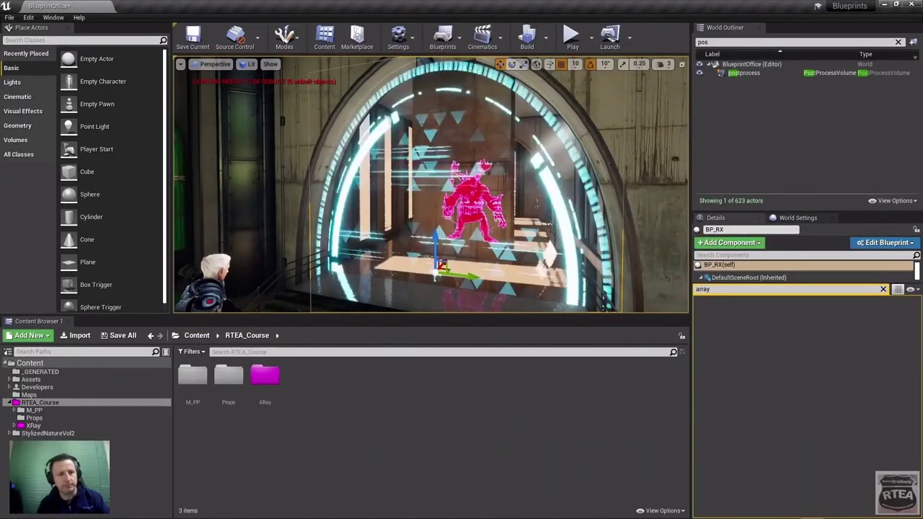
- Inspect the wall arch mesh, undo BP_RX's accidental move, and reframe the view on the arch
{"action": "left_click", "coordinate": [433, 274]}
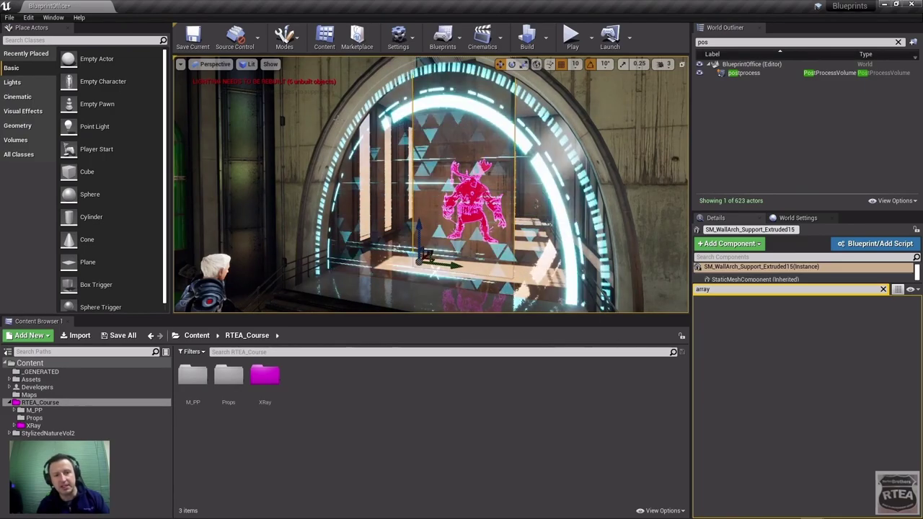
{"action": "left_click", "coordinate": [447, 135]}
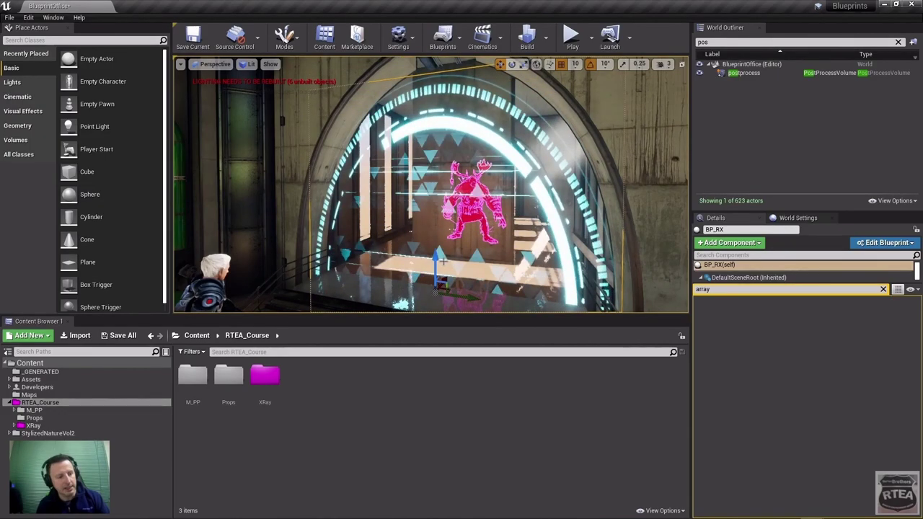
{"action": "key", "text": "ctrl+z"}
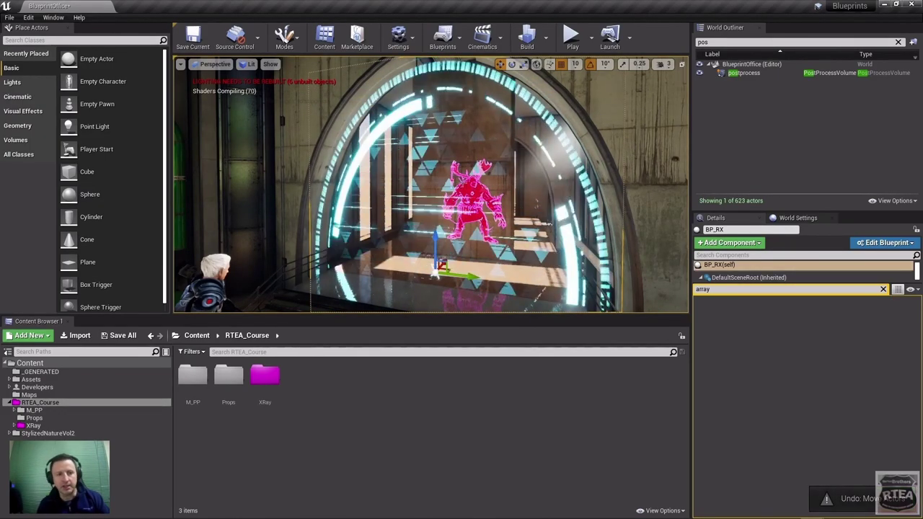
{"action": "right_click_drag", "start_coordinate": [431, 184], "coordinate": [438, 186]}
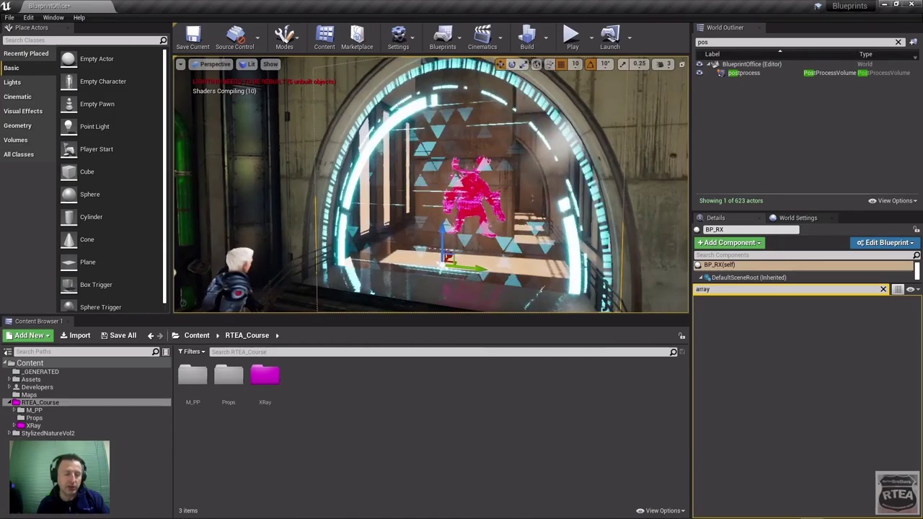
{"action": "right_click_drag", "start_coordinate": [485, 143], "coordinate": [485, 143]}
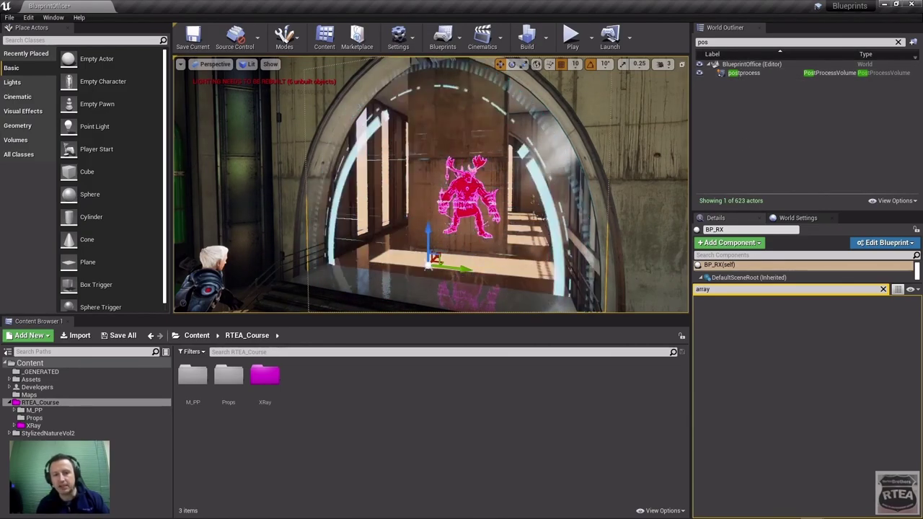
- Select the postprocess volume in the World Outliner and focus its property search
{"action": "left_click", "coordinate": [744, 74]}
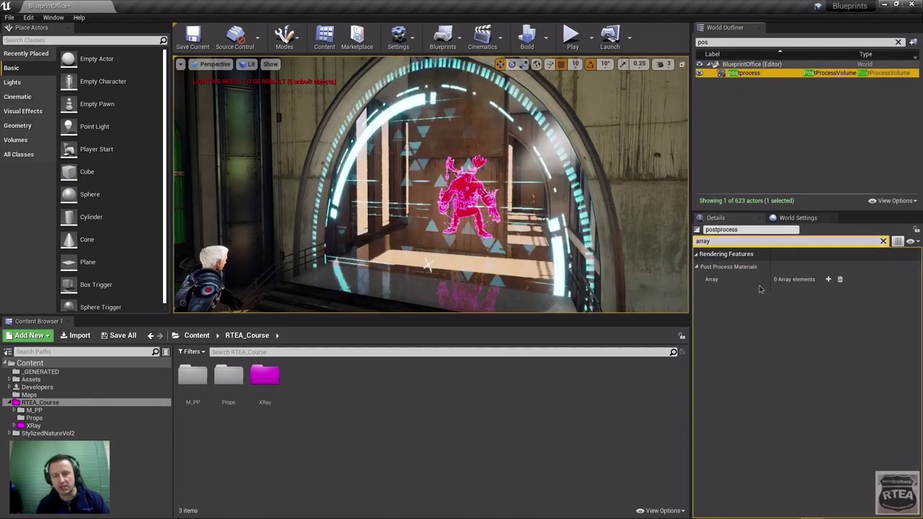
{"action": "left_click", "coordinate": [716, 242]}
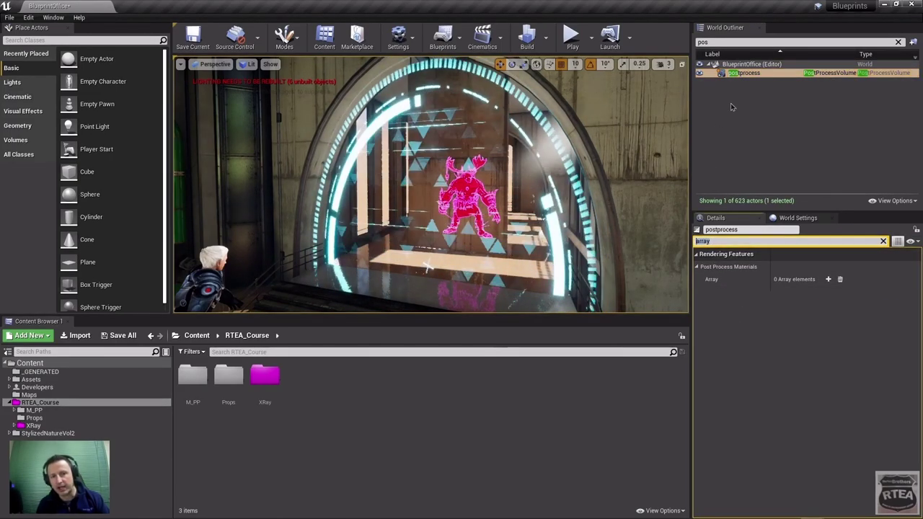
{"action": "left_click", "coordinate": [741, 75]}
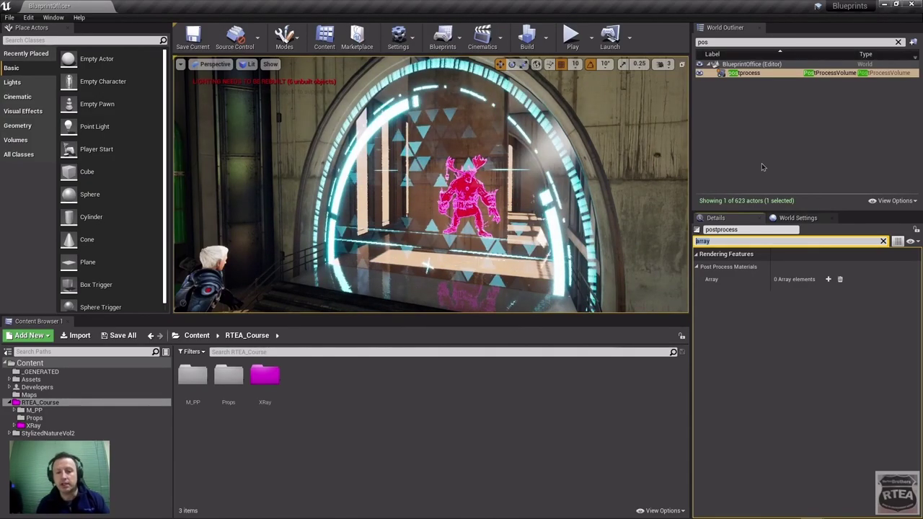
- Add two Post Process Materials entries, browse their material choices, then clear the array to 0
{"action": "left_click", "coordinate": [828, 279]}
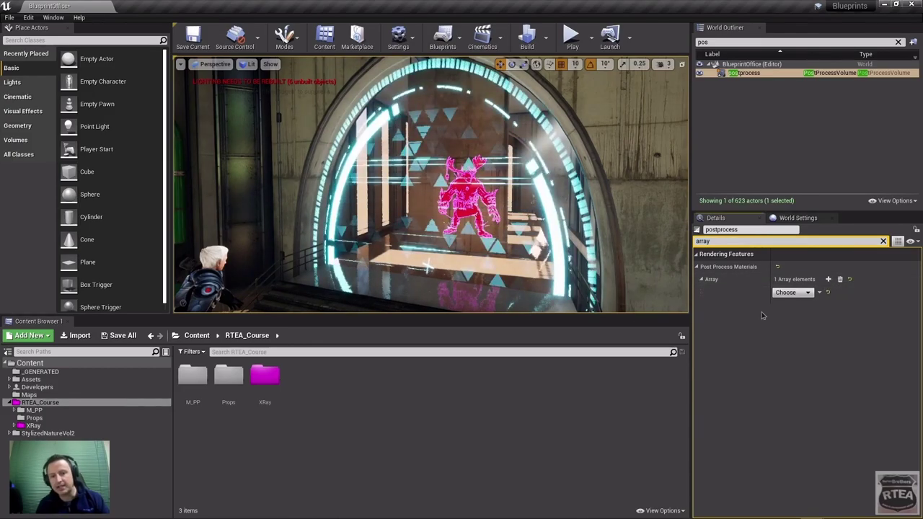
{"action": "left_click", "coordinate": [828, 279]}
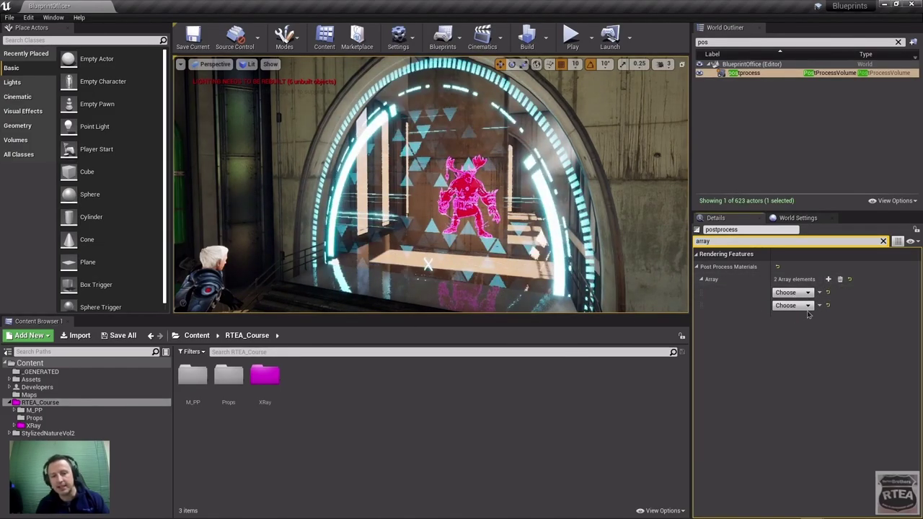
{"action": "left_click", "coordinate": [808, 293]}
{"action": "left_click", "coordinate": [775, 361]}
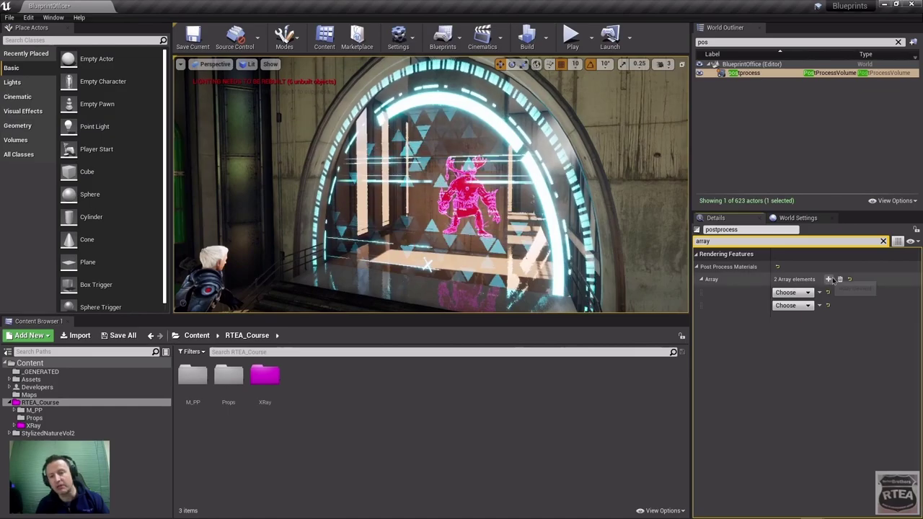
{"action": "left_click", "coordinate": [840, 280]}
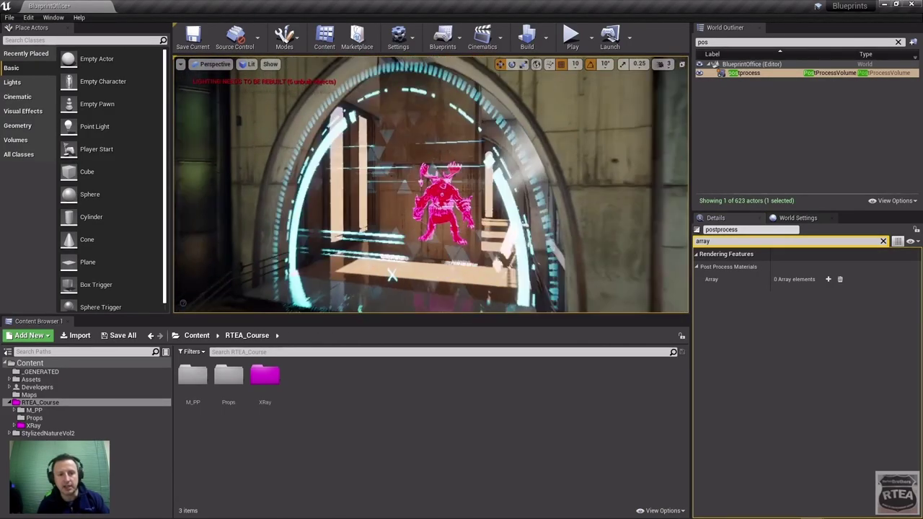
- Select BP_RX, lower it with the Z gizmo, then undo to restore its original position
{"action": "right_click_drag", "start_coordinate": [430, 184], "coordinate": [404, 184]}
{"action": "left_click", "coordinate": [400, 249]}
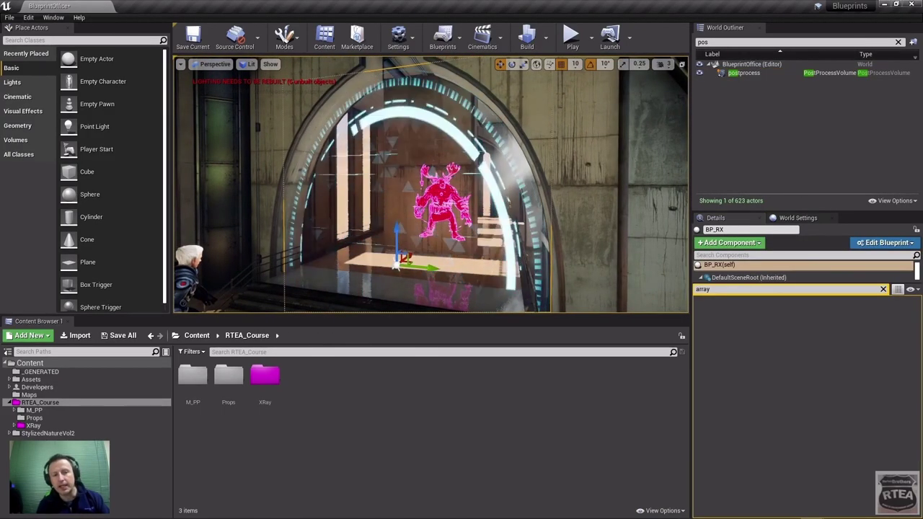
{"action": "left_click_drag", "start_coordinate": [395, 230], "coordinate": [396, 256]}
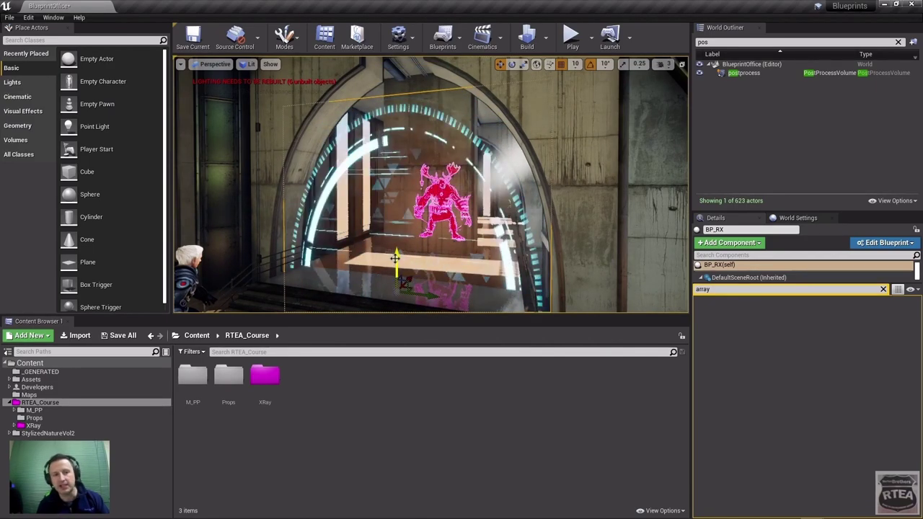
{"action": "key", "text": "ctrl+z"}
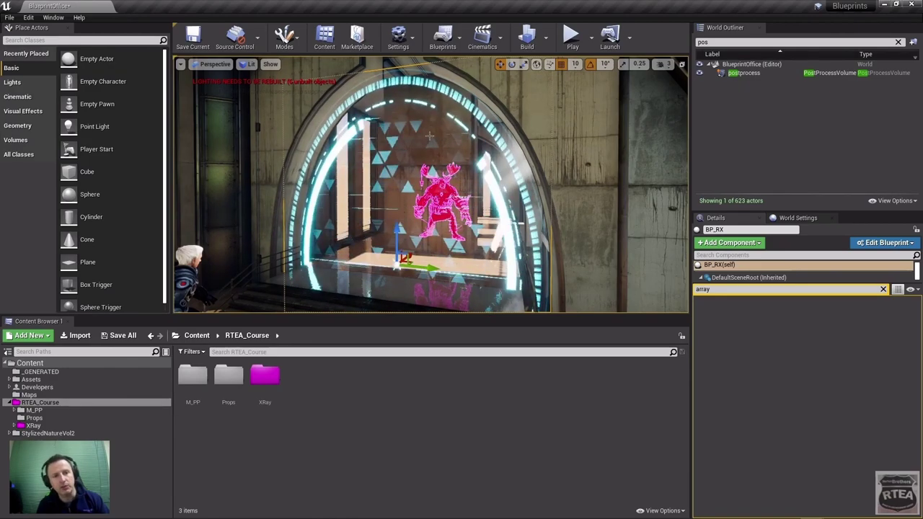
- Select SM_WallArch_Support_Extruded15 and filter its Details by 'dep'
{"action": "left_click", "coordinate": [440, 118]}
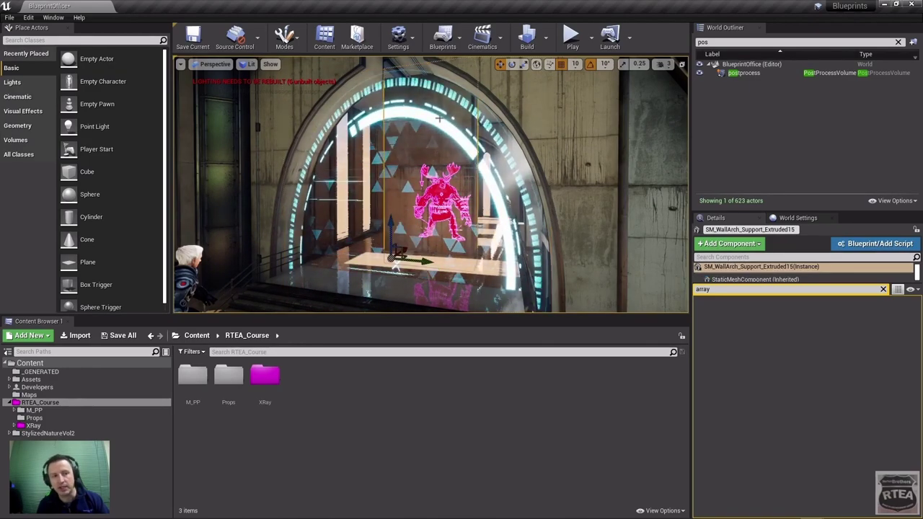
{"action": "left_click", "coordinate": [725, 288]}
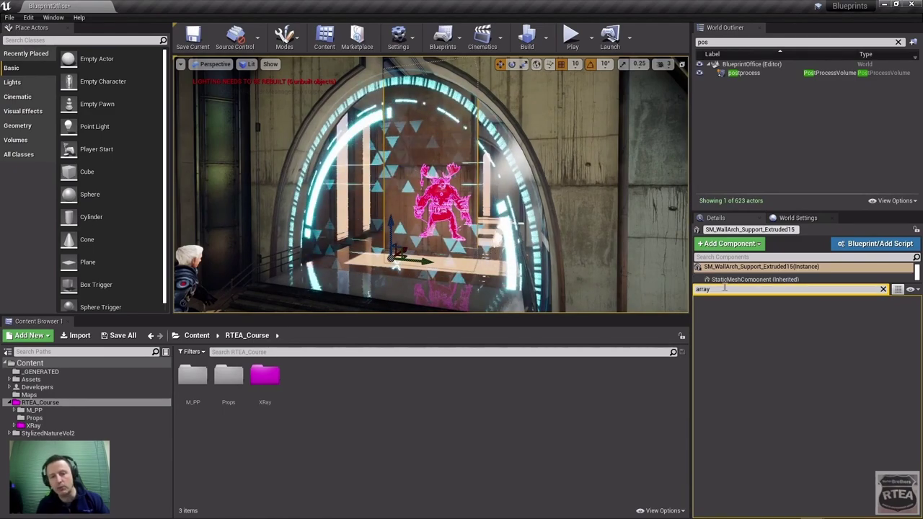
{"action": "key", "text": "ctrl+a"}
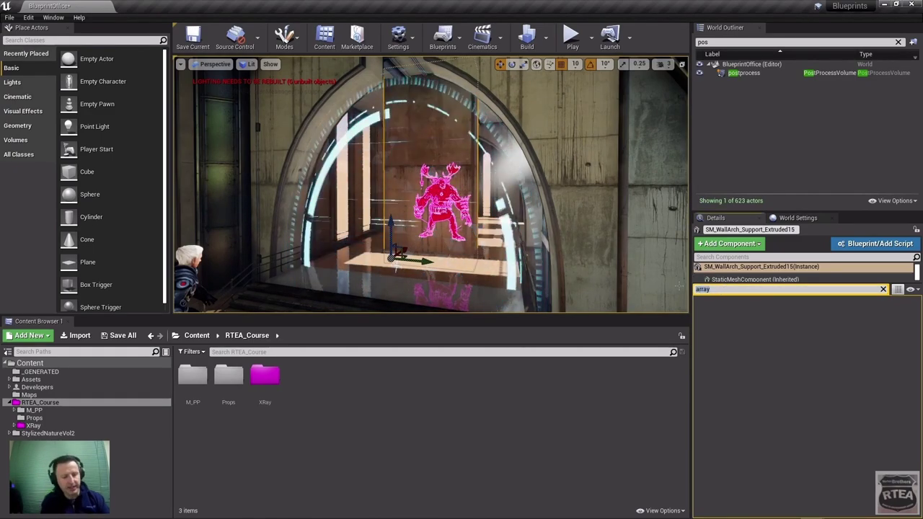
{"action": "type", "text": "dis"}
{"action": "key", "text": "BackSpace"}
{"action": "key", "text": "BackSpace"}
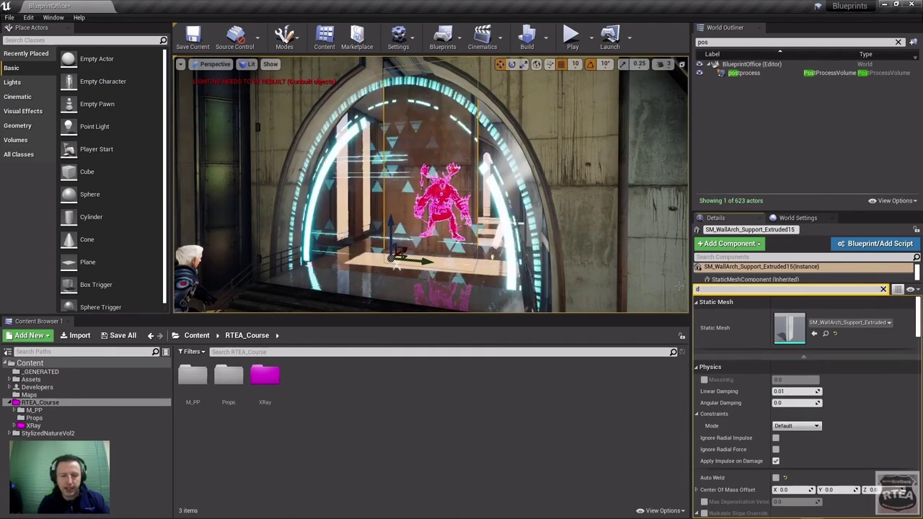
{"action": "type", "text": "ep"}
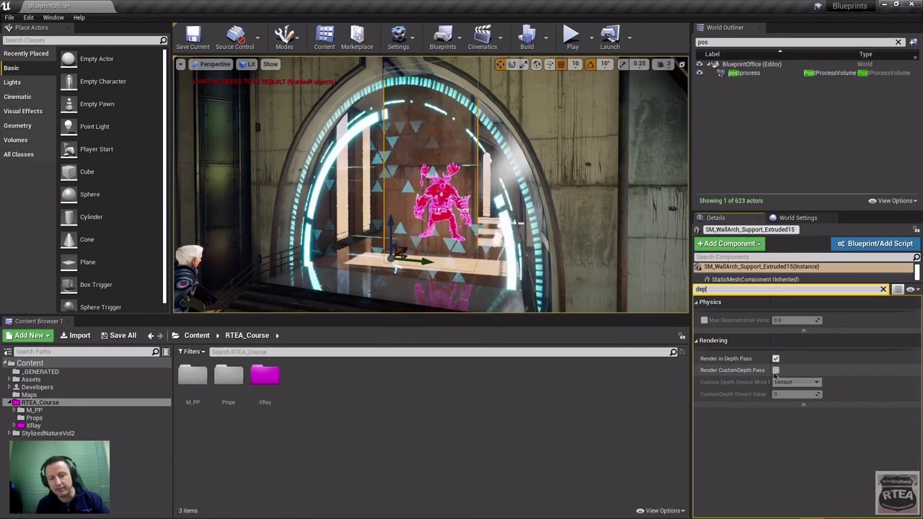
- Enable Render CustomDepth Pass and try stencil values 1, 3 and 2 before setting 0
{"action": "left_click", "coordinate": [775, 371]}
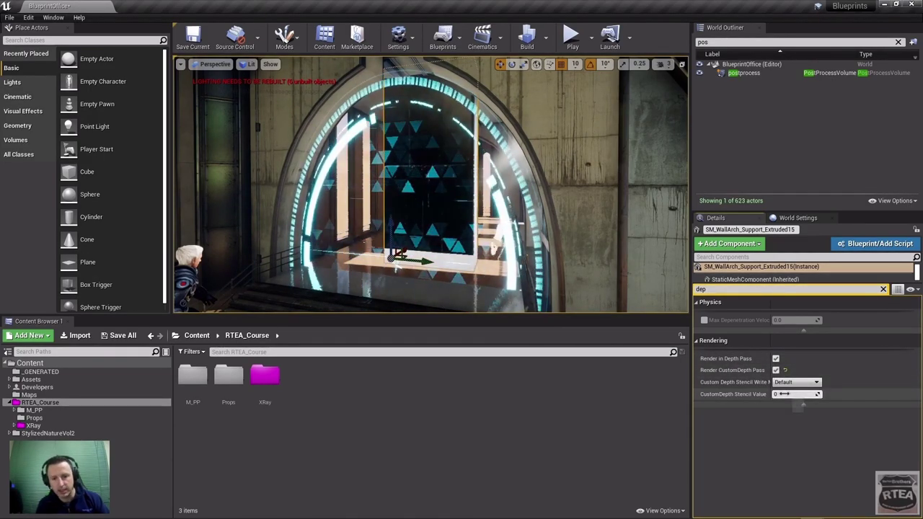
{"action": "type", "text": "1"}
{"action": "key", "text": "Return"}
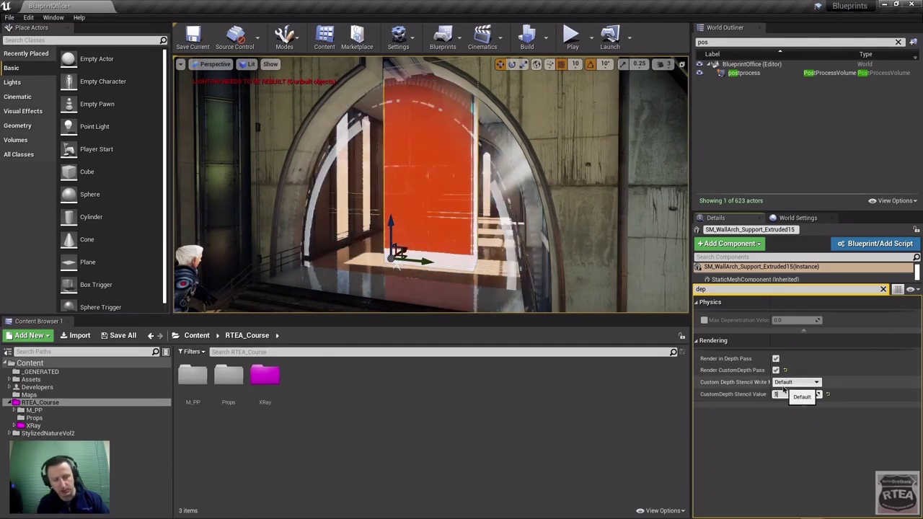
{"action": "key", "text": "Return"}
{"action": "type", "text": "3"}
{"action": "key", "text": "Return"}
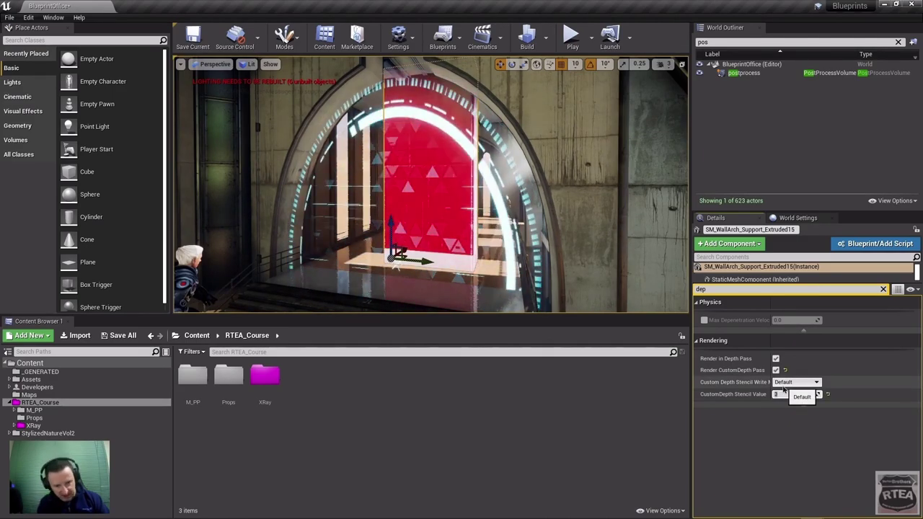
{"action": "left_click", "coordinate": [793, 395]}
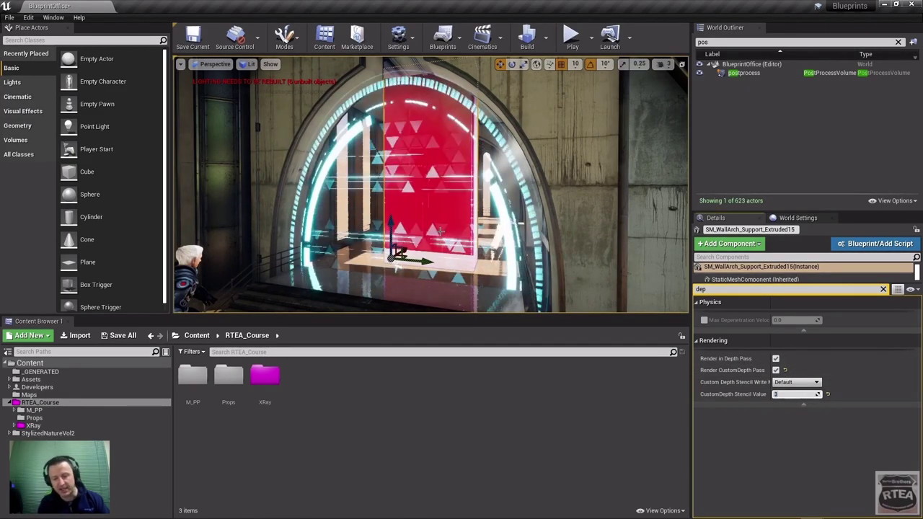
{"action": "type", "text": "2"}
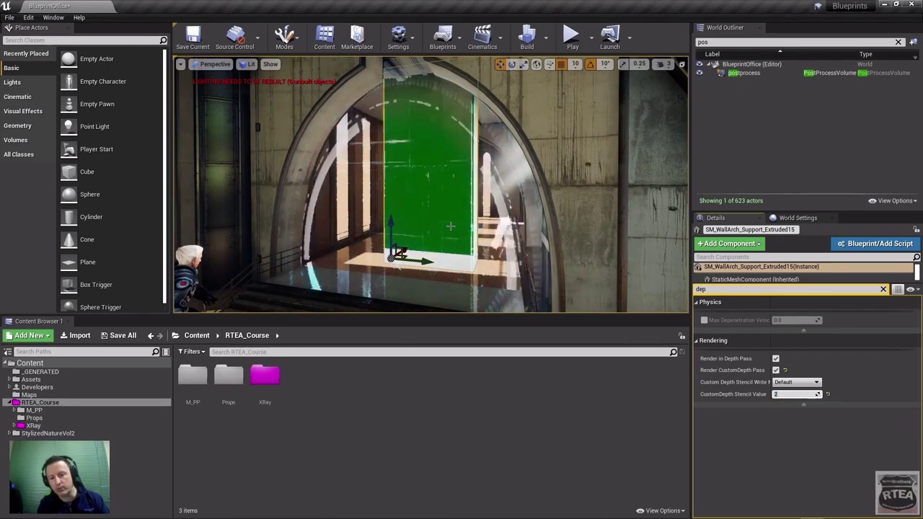
{"action": "key", "text": "Return"}
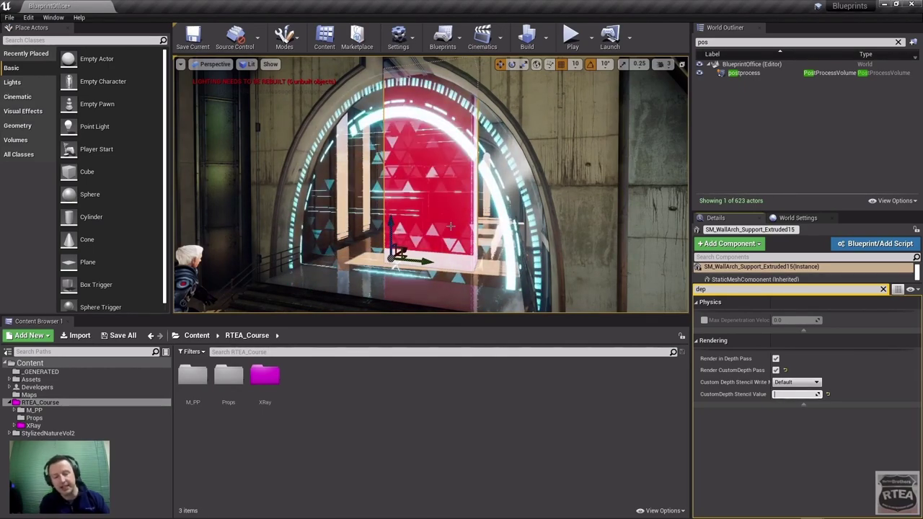
{"action": "key", "text": "BackSpace"}
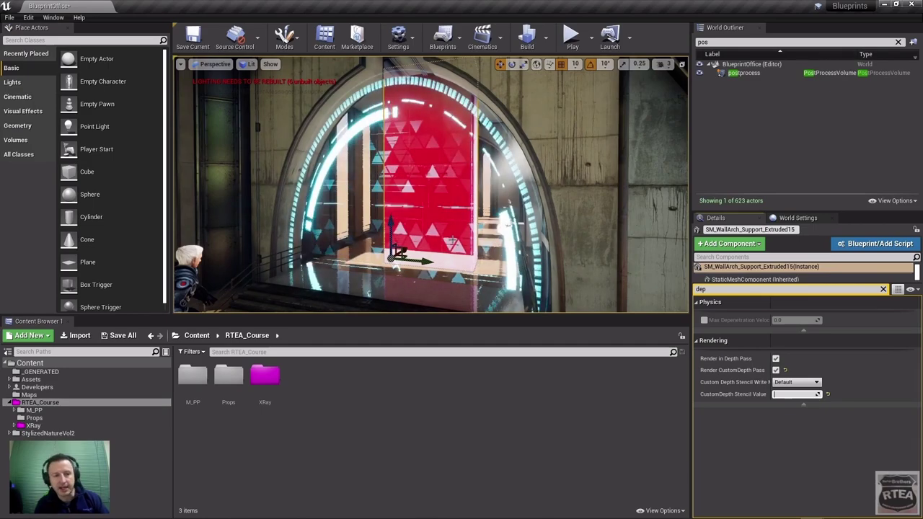
{"action": "type", "text": "0"}
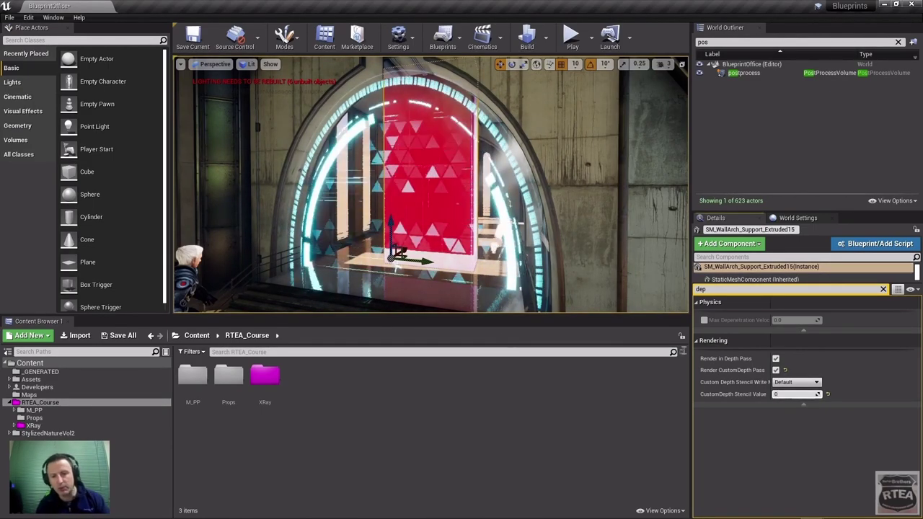
- Untick Render CustomDepth Pass and Render in Depth Pass on the wall arch mesh
{"action": "left_click", "coordinate": [776, 369]}
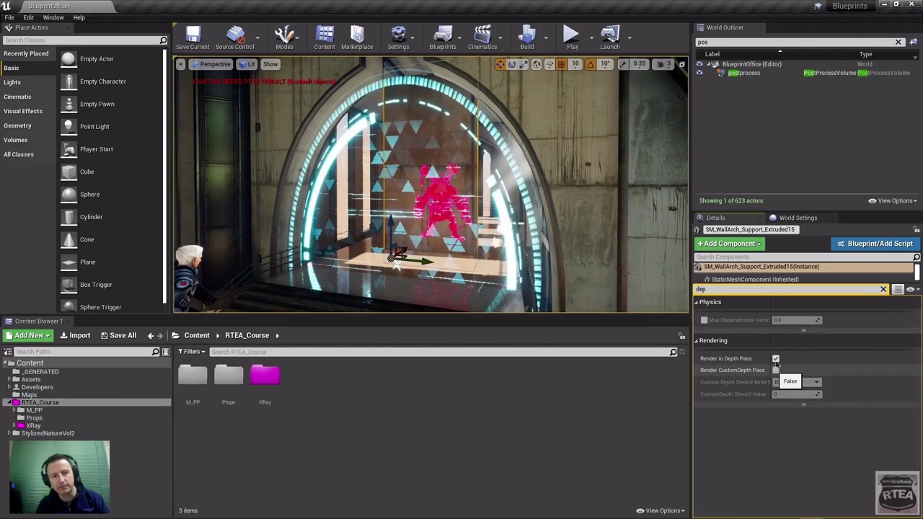
{"action": "left_click", "coordinate": [776, 359]}
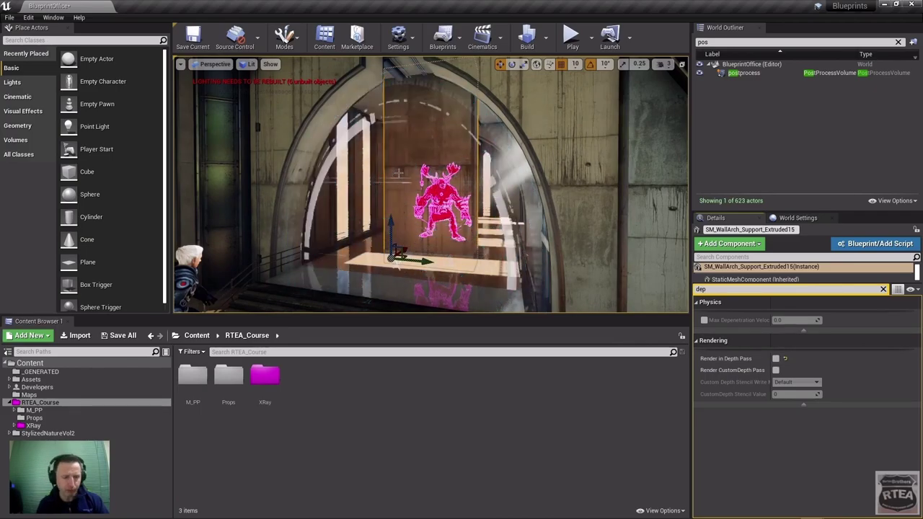
- Zoom and orbit to inspect the see-through arch and pink enemy head-on and from the left
{"action": "scroll", "coordinate": [399, 171], "scroll_direction": "up", "scroll_amount": 5}
{"action": "left_click_drag", "start_coordinate": [431, 184], "coordinate": [431, 216]}
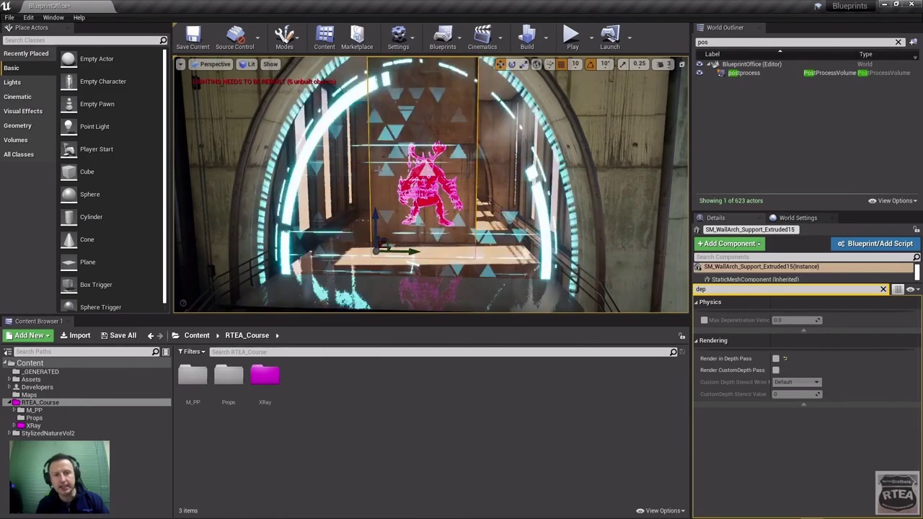
{"action": "mouse_move", "coordinate": [404, 262]}
{"action": "left_mouse_down", "text": "alt"}
{"action": "mouse_move", "coordinate": [384, 253]}
{"action": "mouse_move", "coordinate": [432, 254]}
{"action": "mouse_move", "coordinate": [390, 245]}
{"action": "left_mouse_up", "text": "alt"}
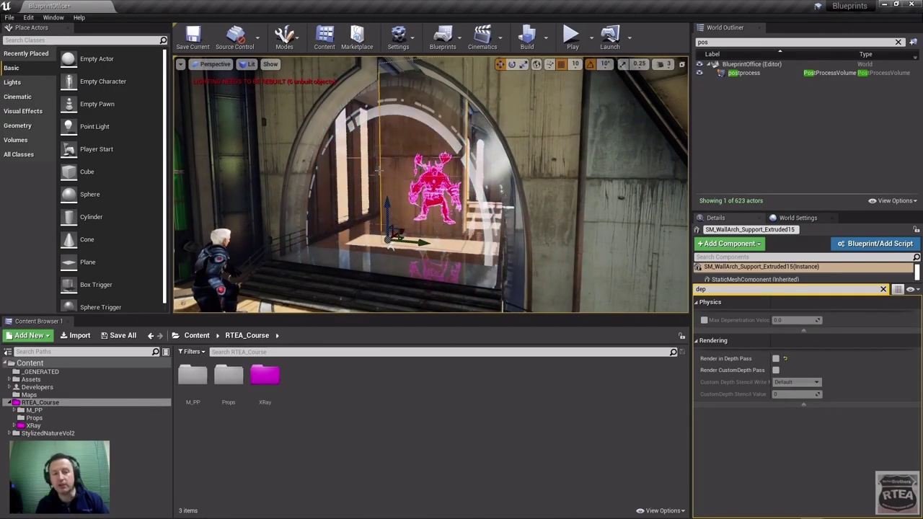